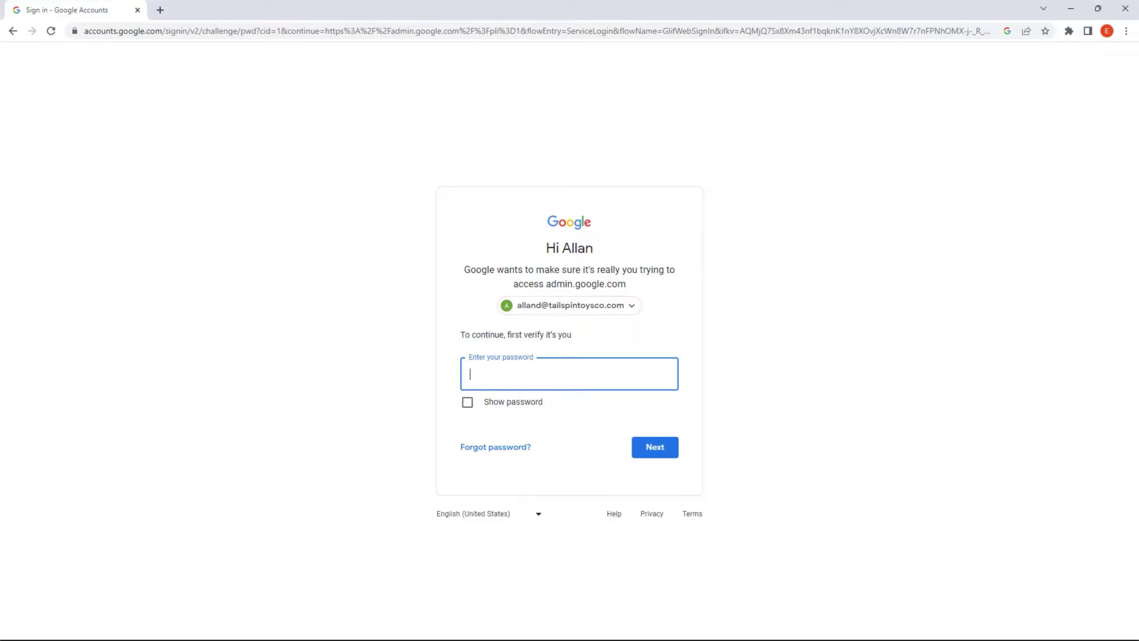
type("•••••")
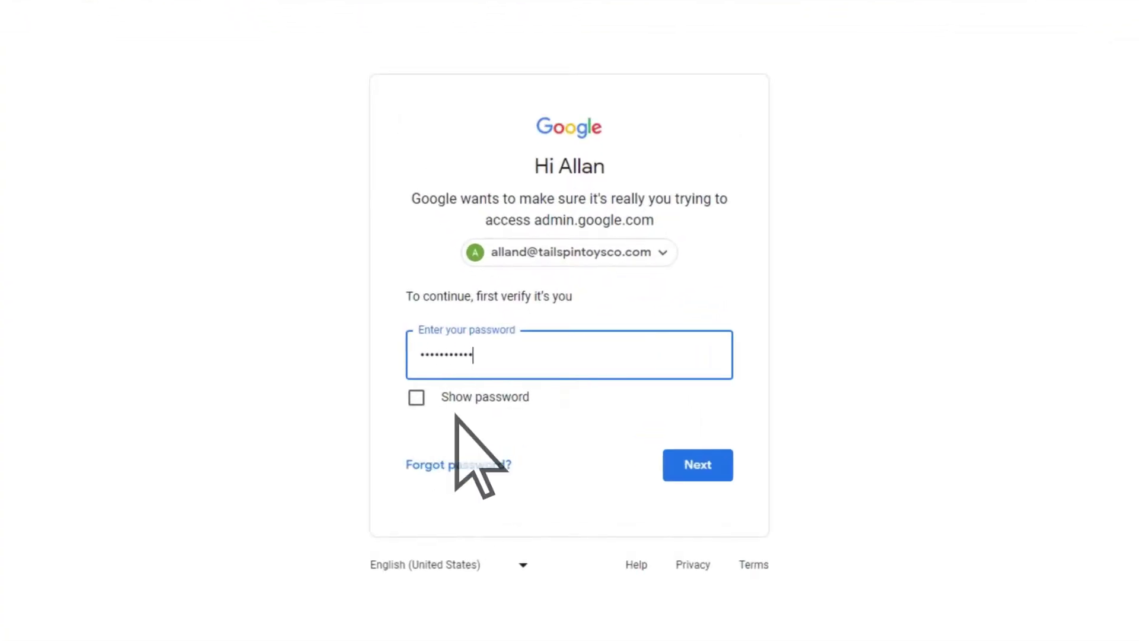
left_click(677, 470)
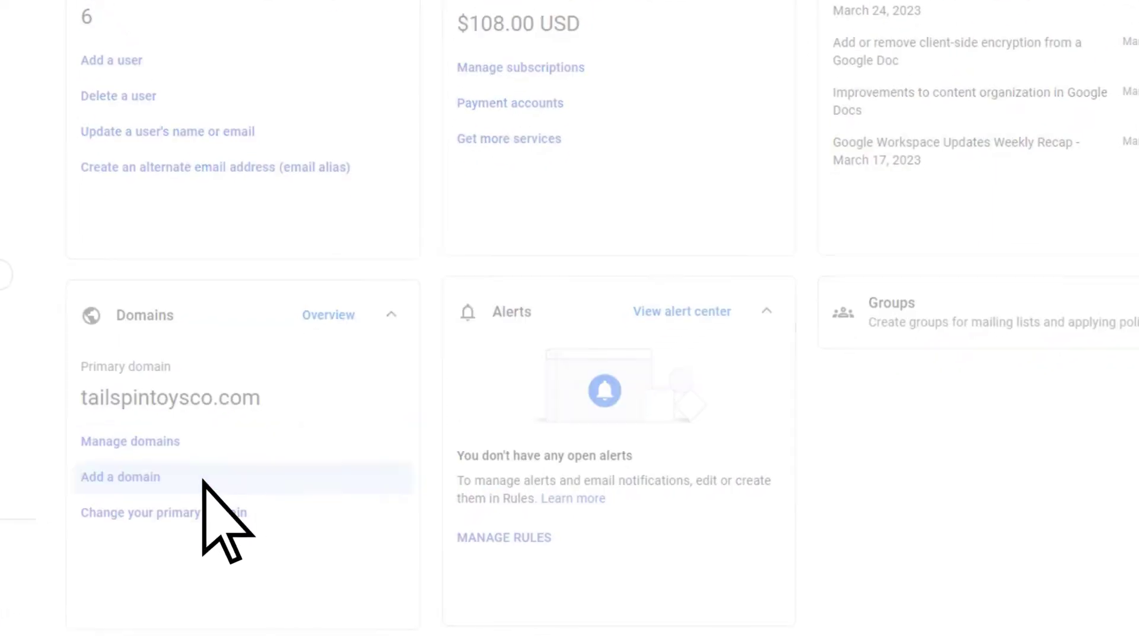
left_click(203, 482)
left_click(286, 110)
type("www.")
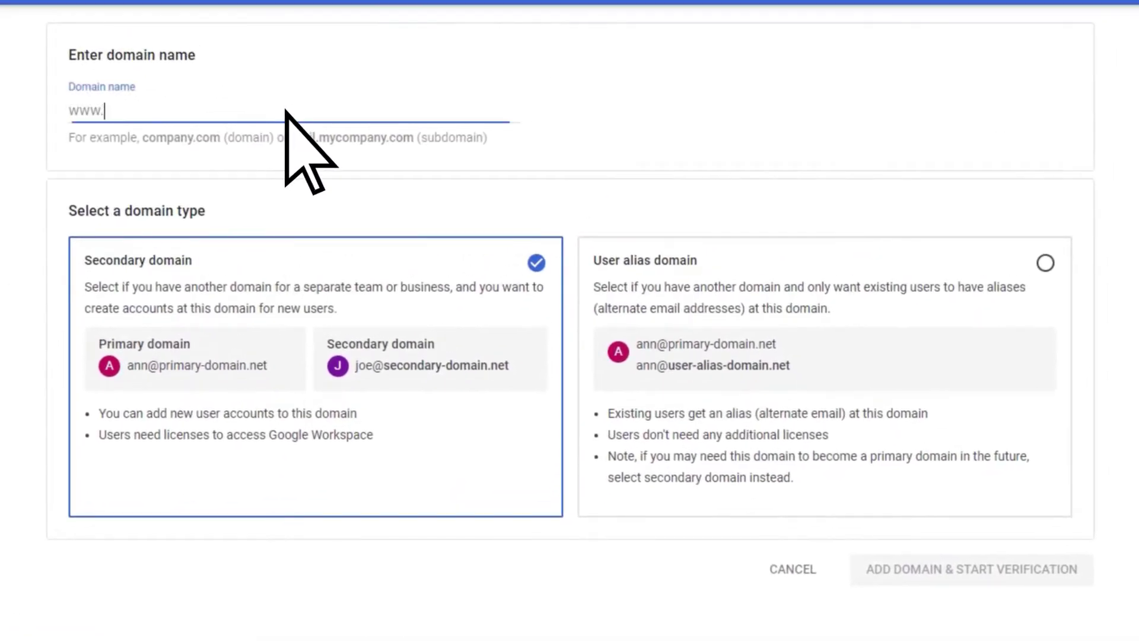
type("m365mail.ta")
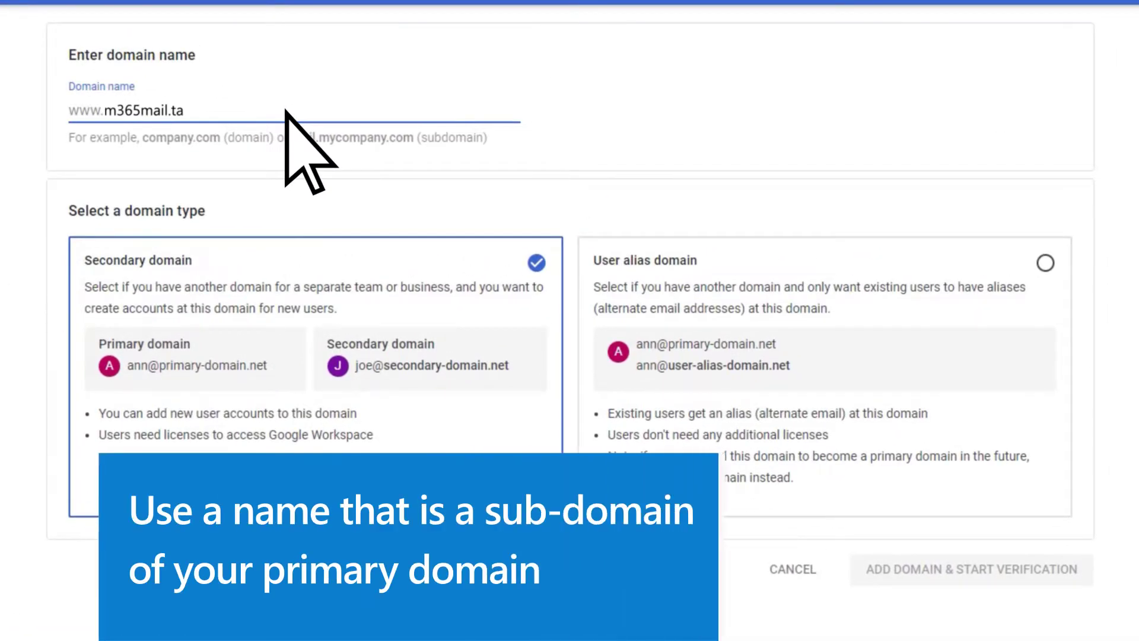
type("ilspintoysco")
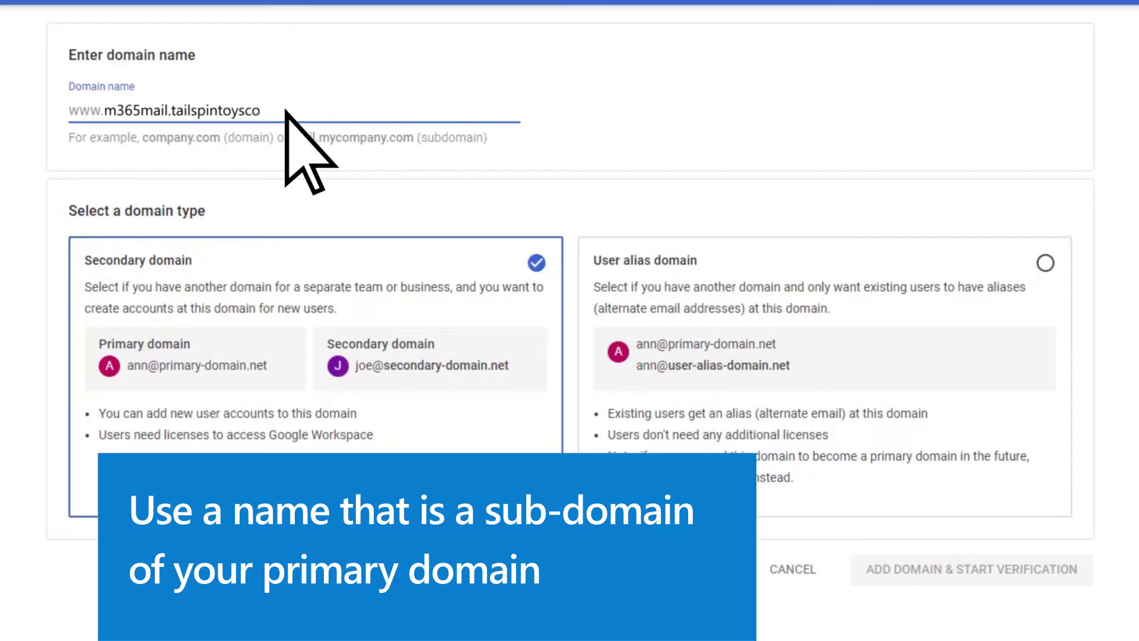
type(".com")
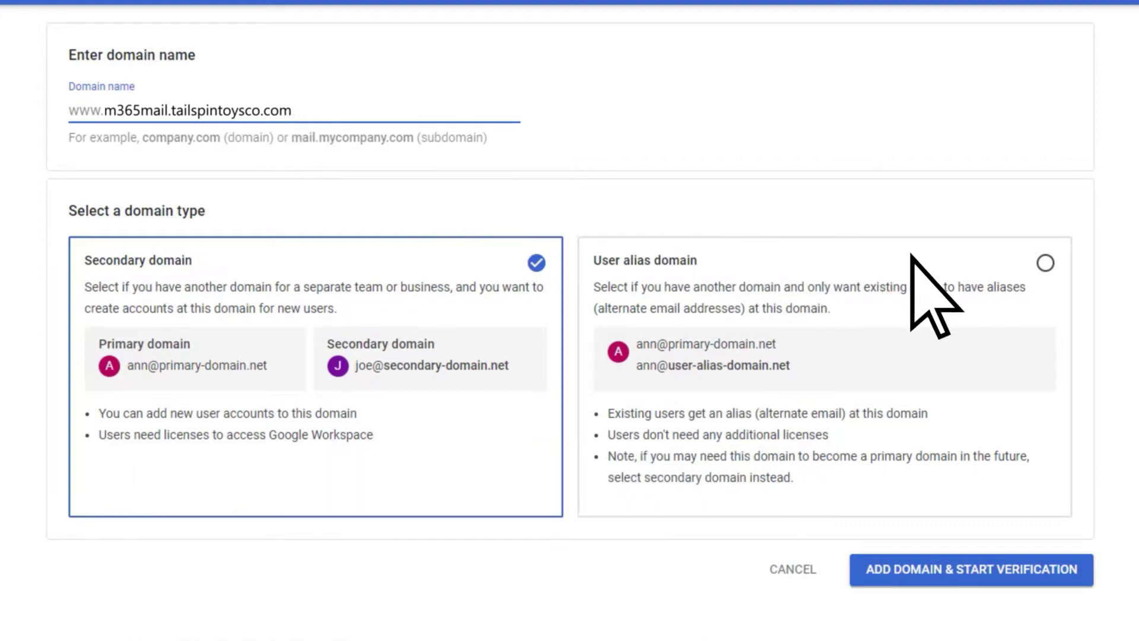
left_click(1045, 262)
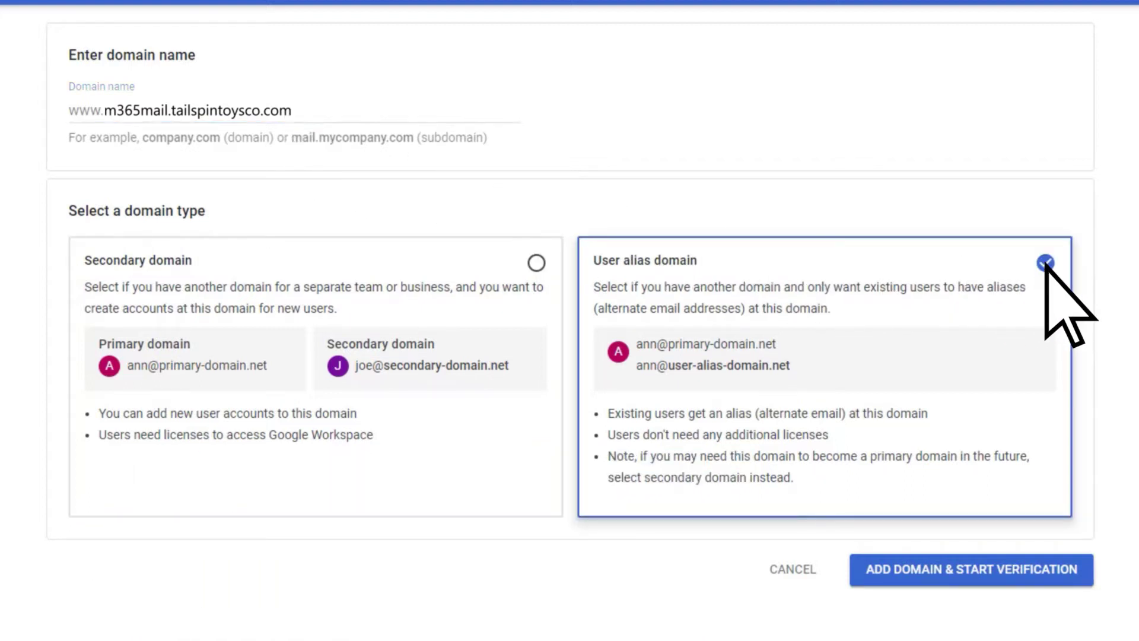
left_click(956, 579)
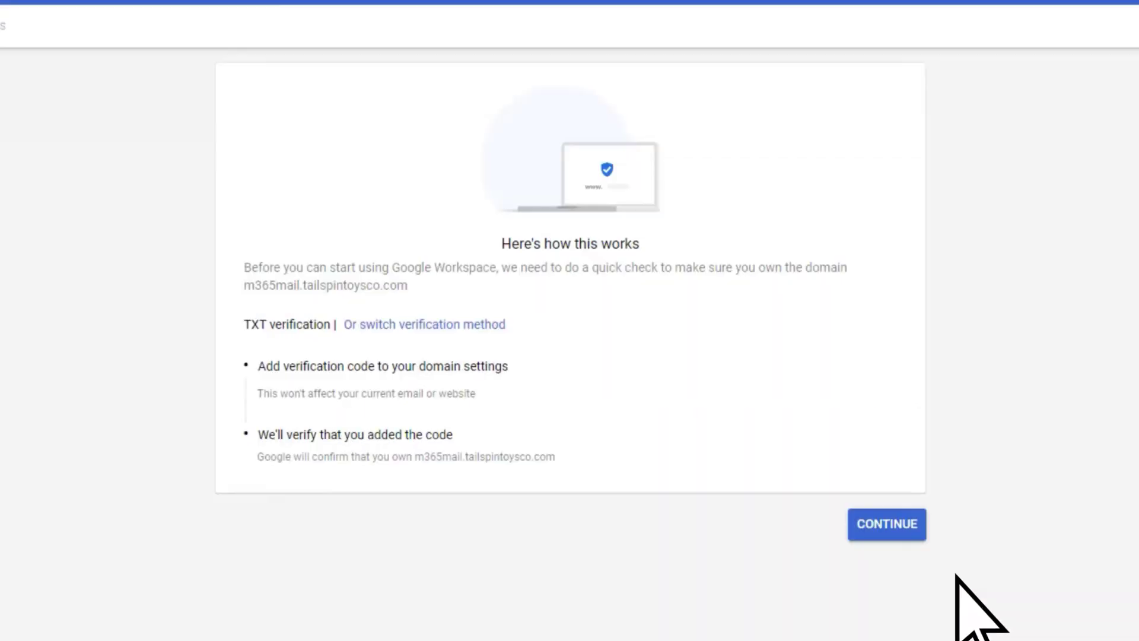
Continue from the verification overview to the domain's TXT verification codes
left_click(887, 534)
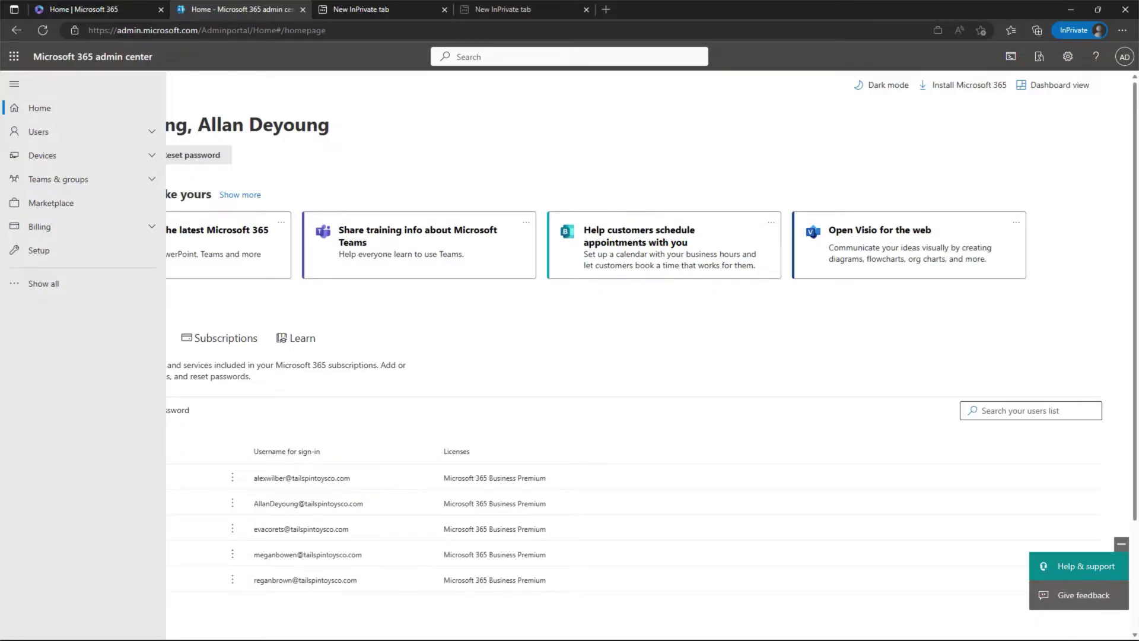
Under Settings > Domains, start adding the domain m365mail.tailspintoysco.com
left_click(59, 286)
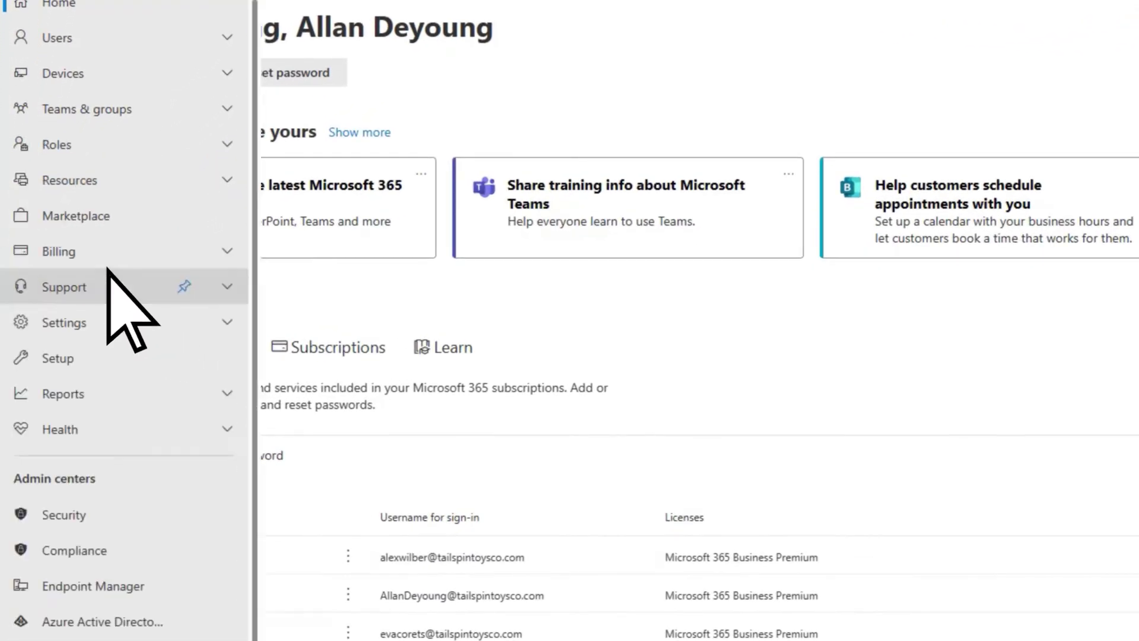
left_click(108, 323)
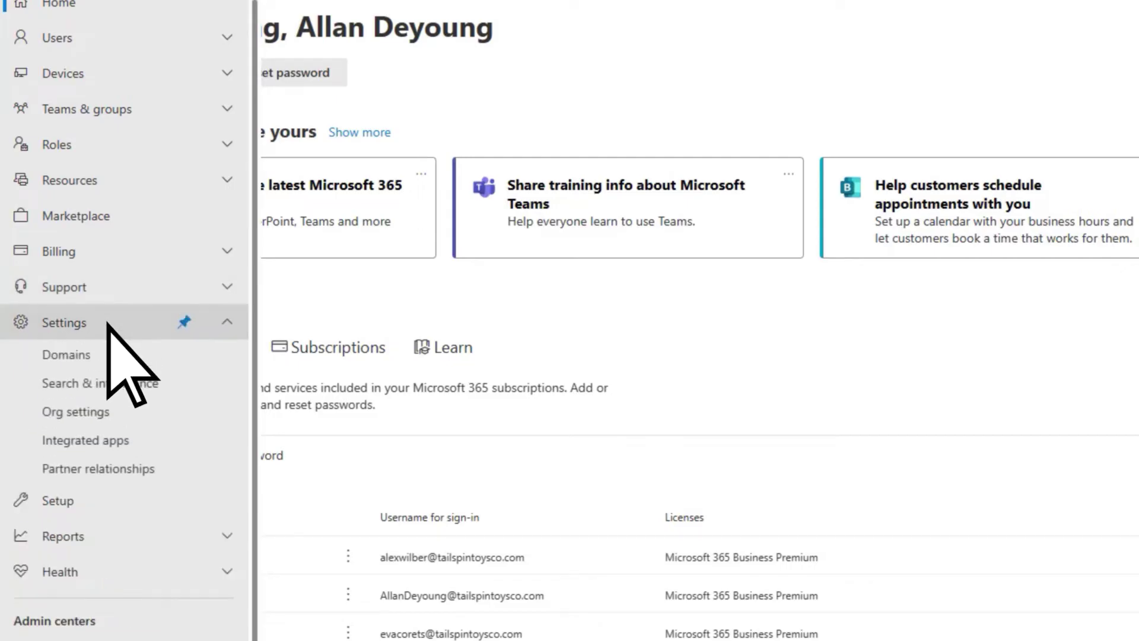
left_click(106, 358)
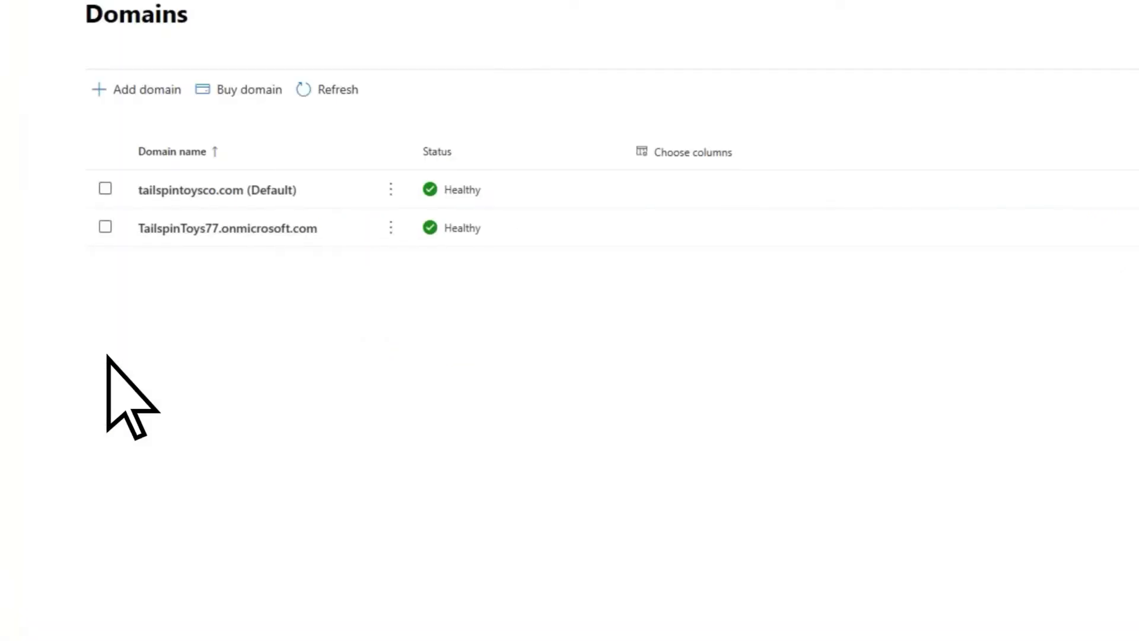
left_click(99, 89)
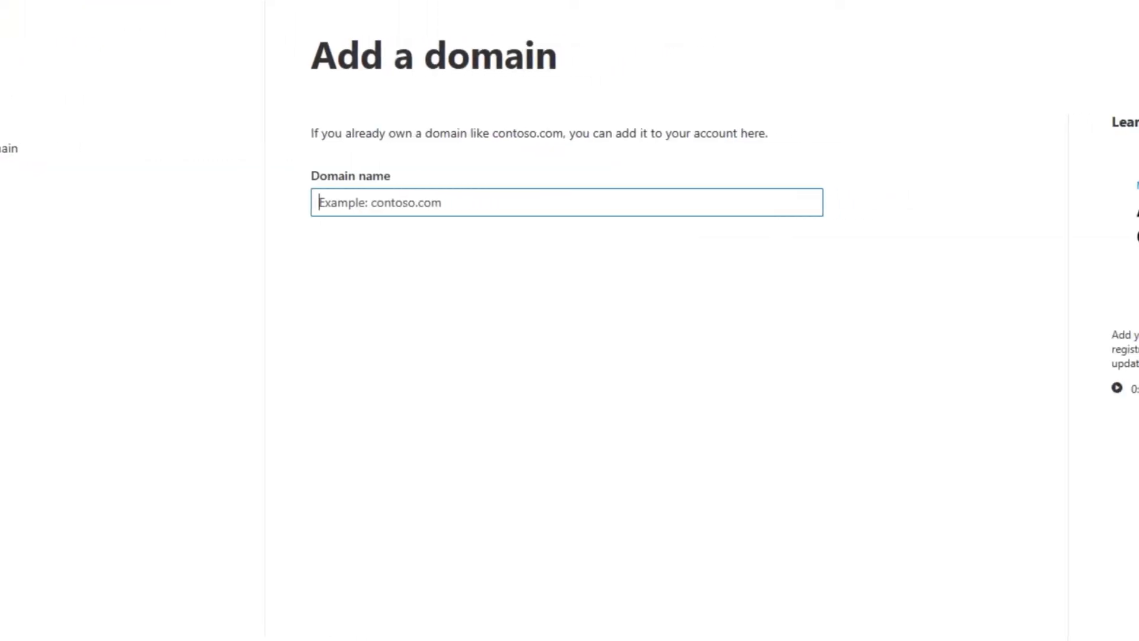
type("m365mail.tailspintoysco.com")
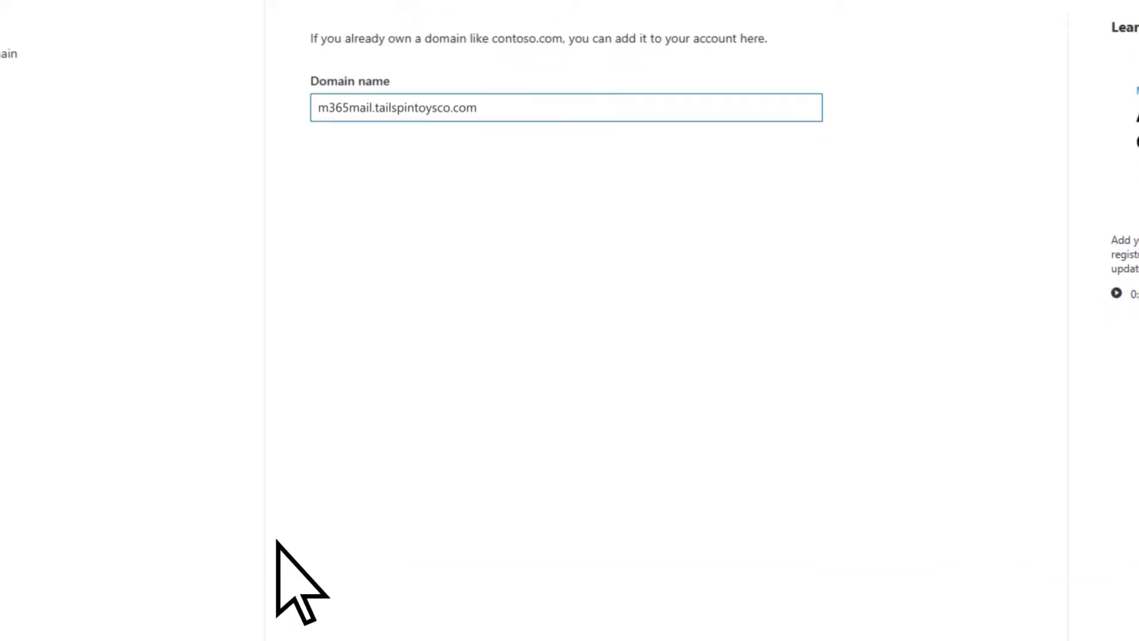
Confirm m365mail.tailspintoysco.com and add its Exchange DNS records through the GoDaddy connection
left_click(374, 548)
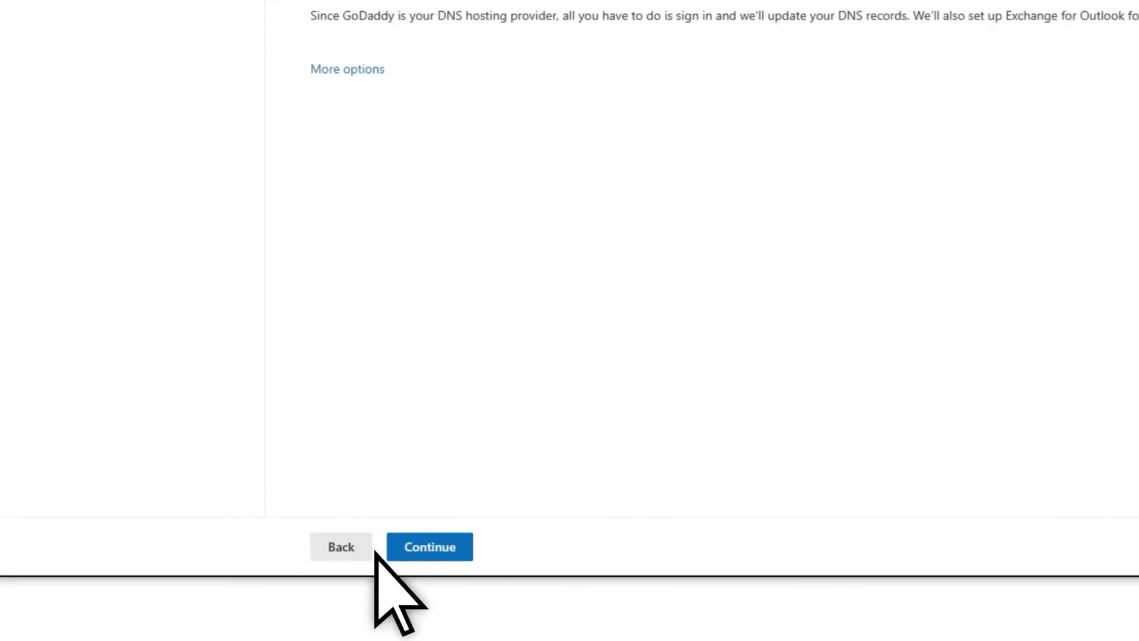
left_click(399, 552)
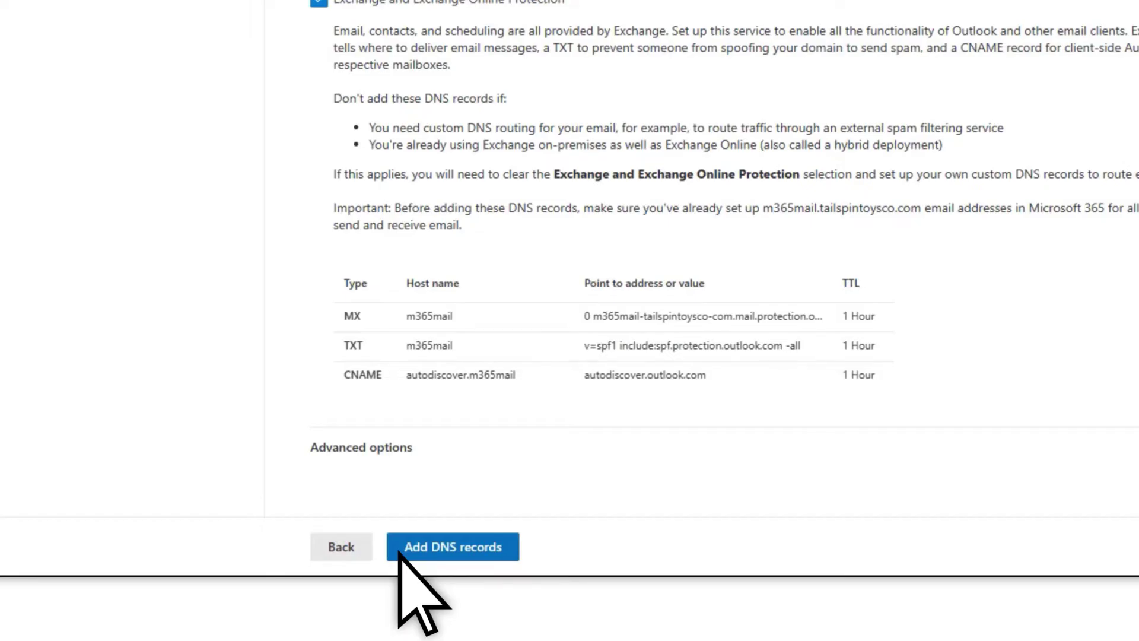
left_click(399, 551)
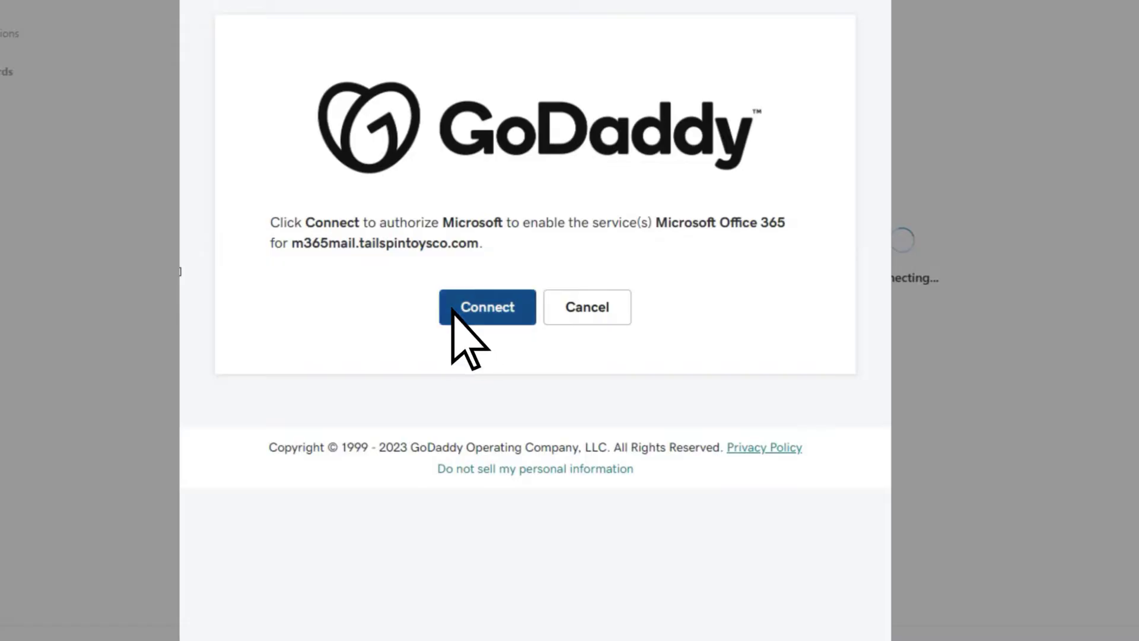
left_click(454, 309)
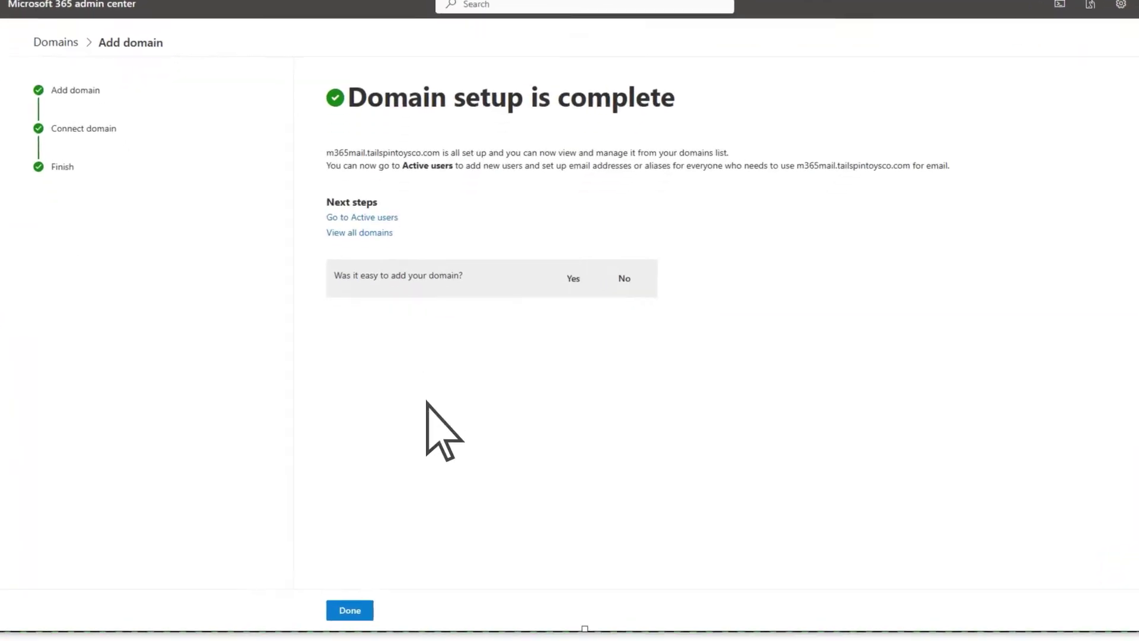
left_click(365, 554)
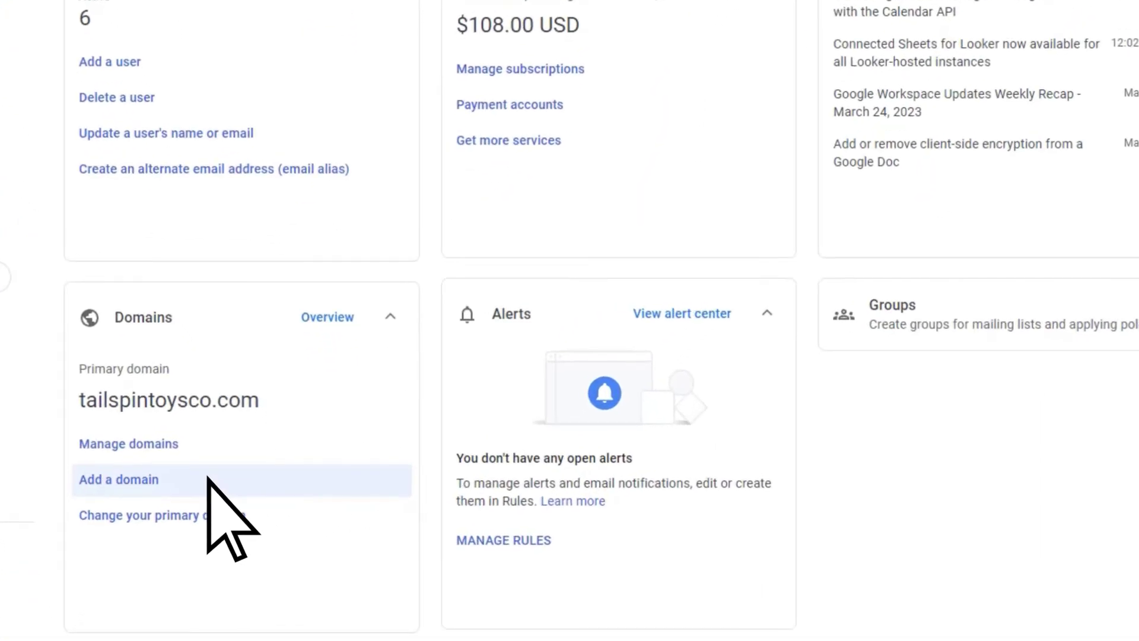
Add gsuite.tailspintoysco.com as a user alias domain and begin its verification
left_click(207, 477)
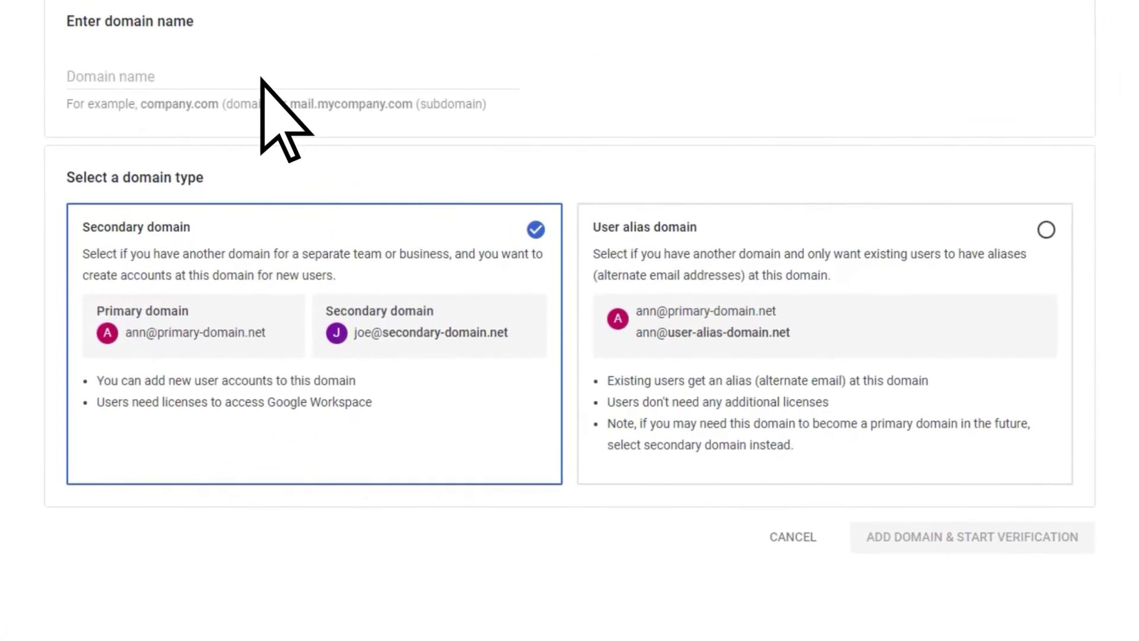
left_click(261, 80)
type("gsuite.tailspintoysc")
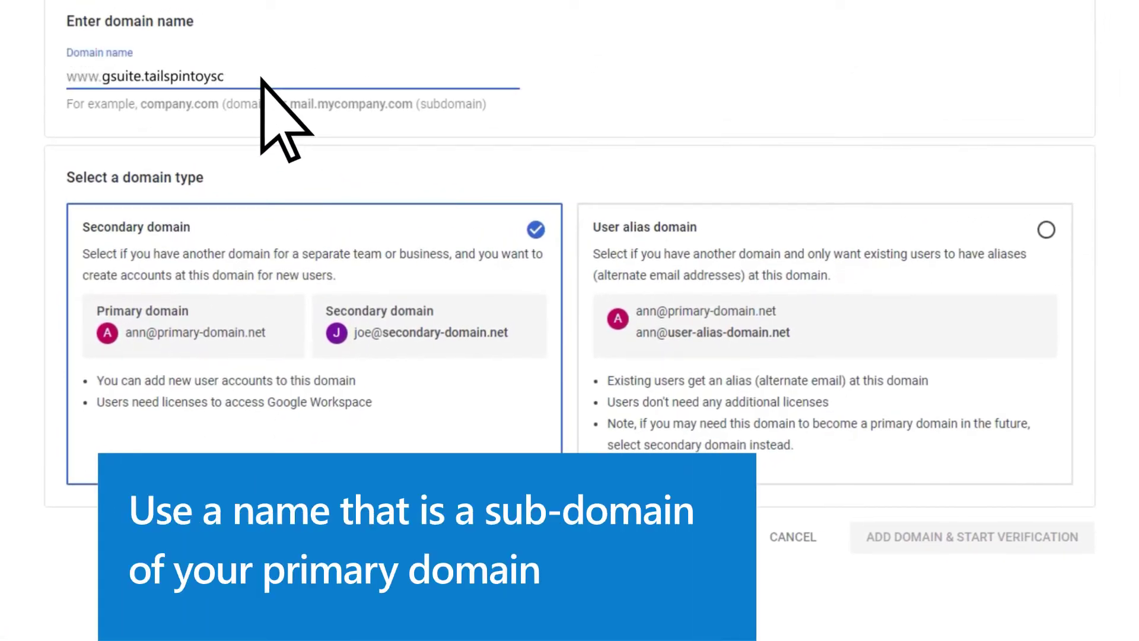
type("o.com")
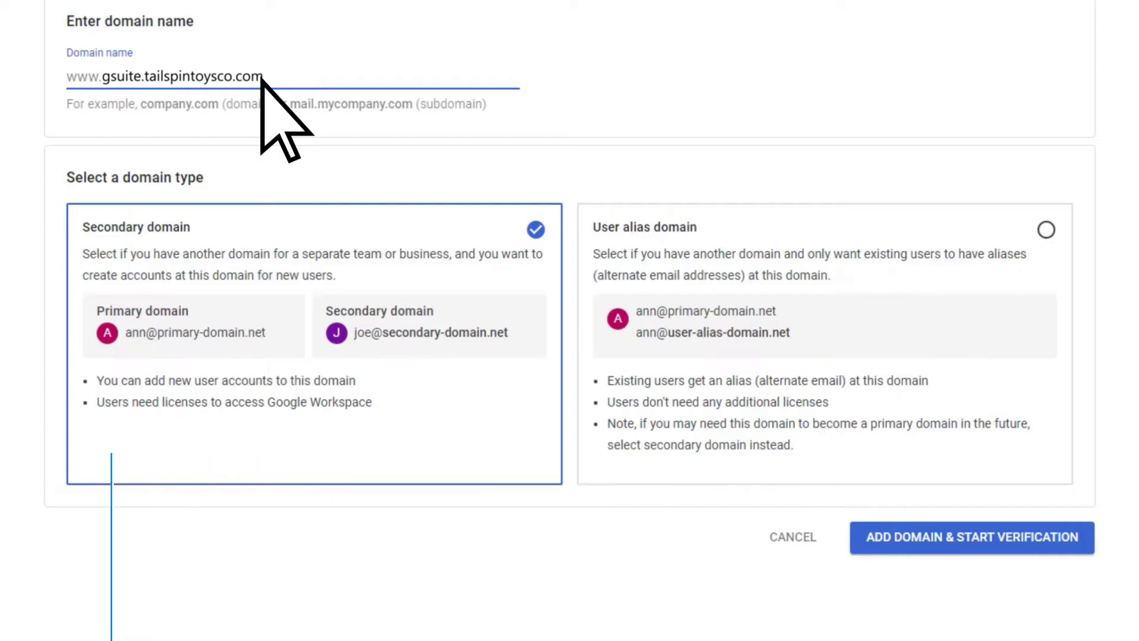
left_click(1046, 230)
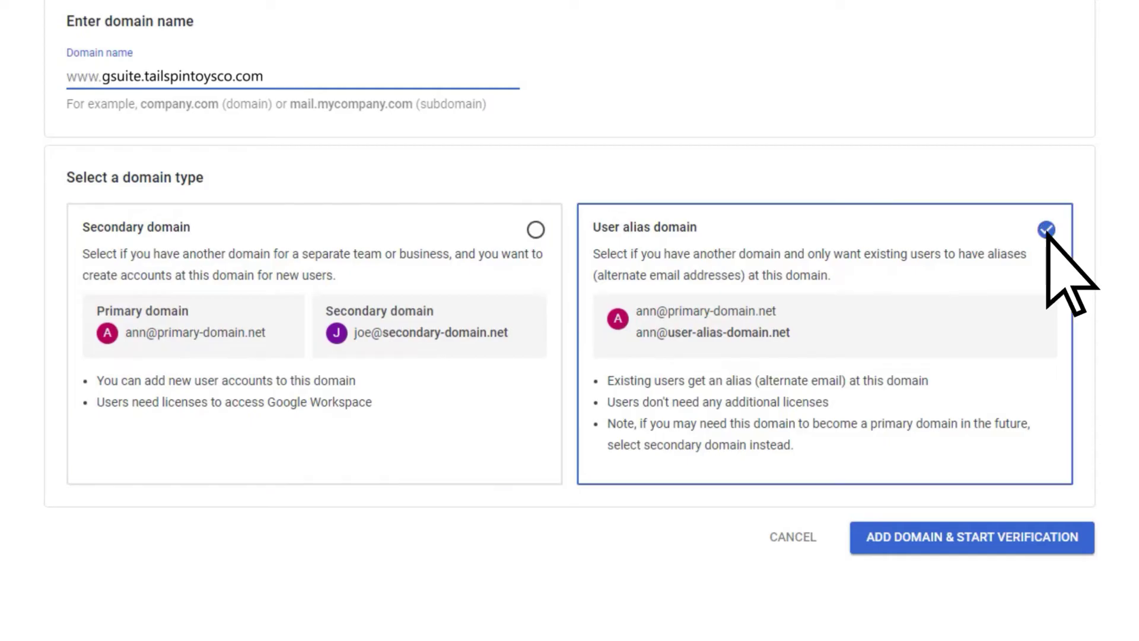
left_click(958, 546)
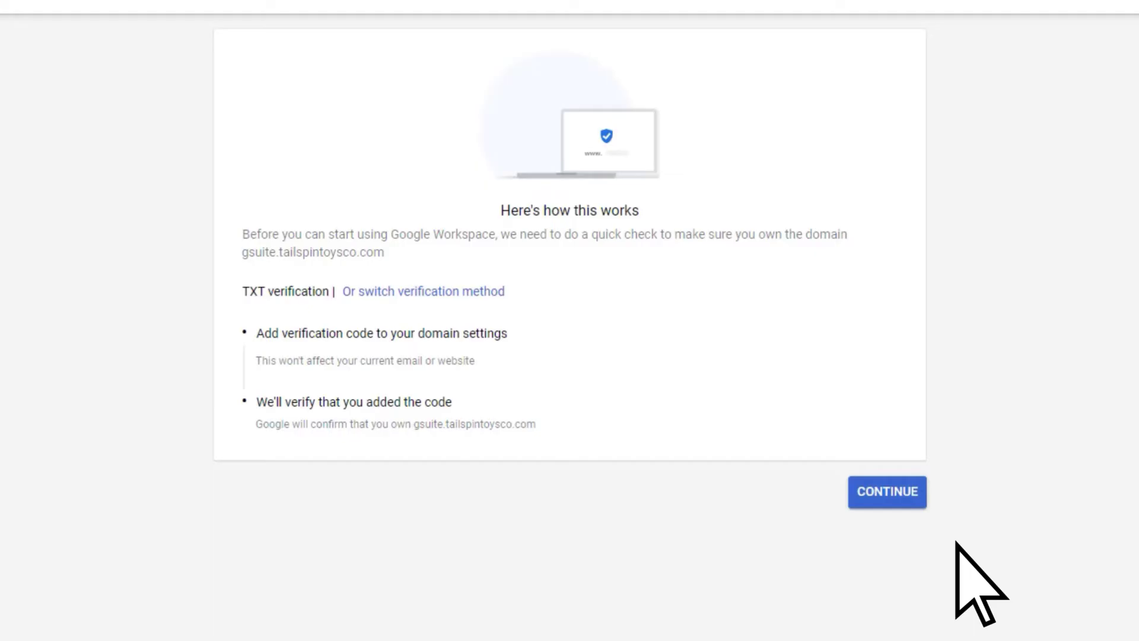
Continue to the TXT verification code instructions for gsuite.tailspintoysco.com
left_click(889, 503)
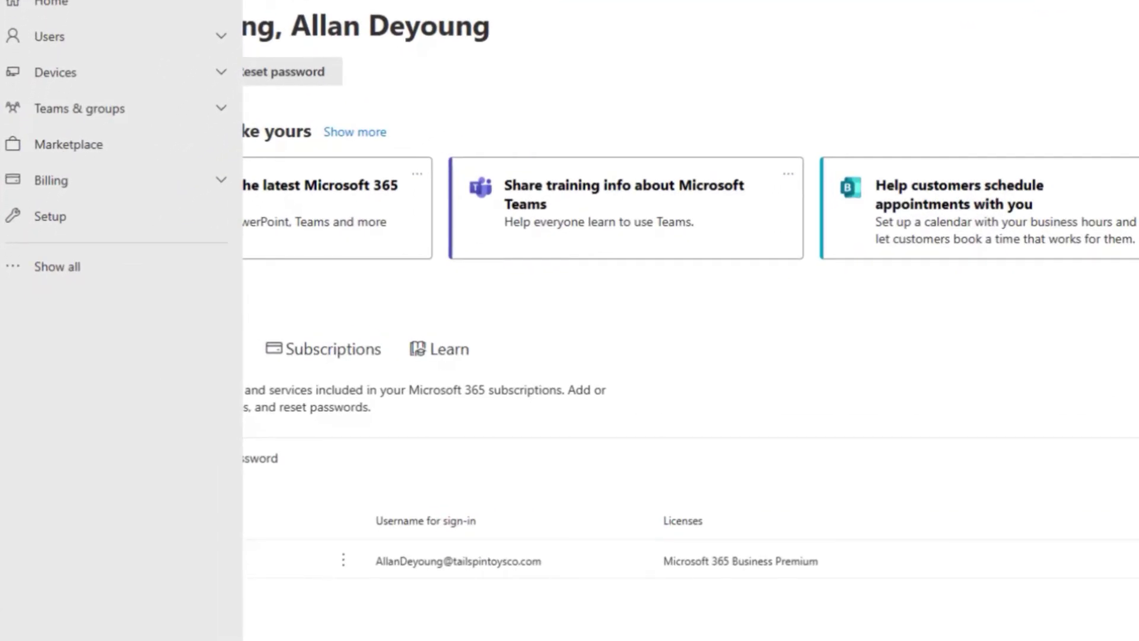
In Exchange admin center, go to Recipients > Contacts and start Add a mail user
left_click(122, 267)
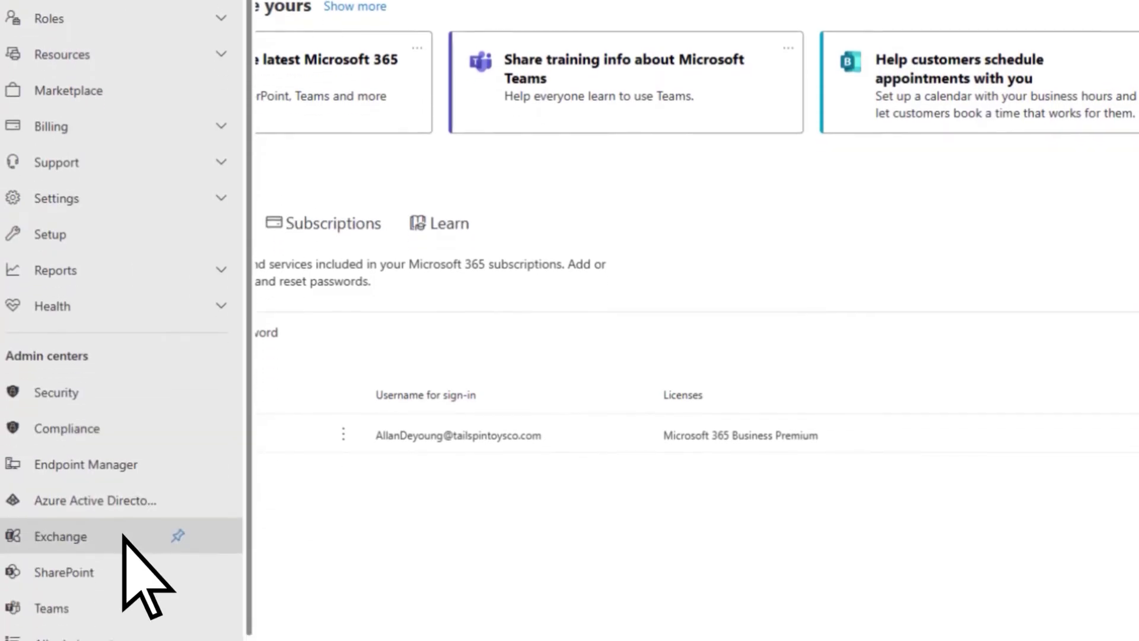
left_click(123, 536)
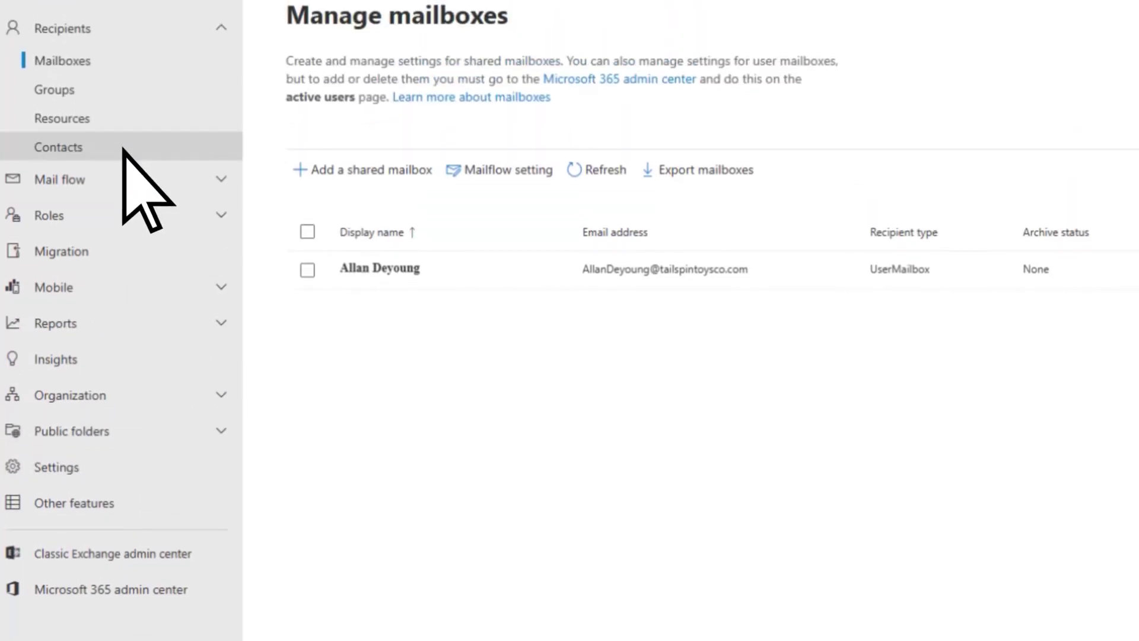
left_click(123, 148)
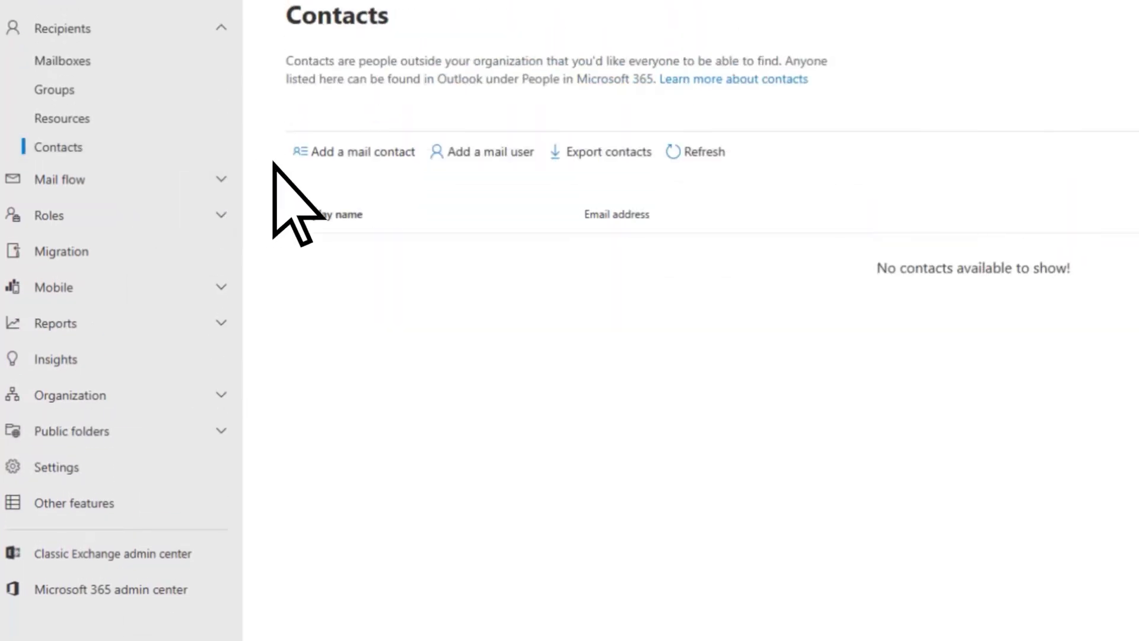
left_click(437, 153)
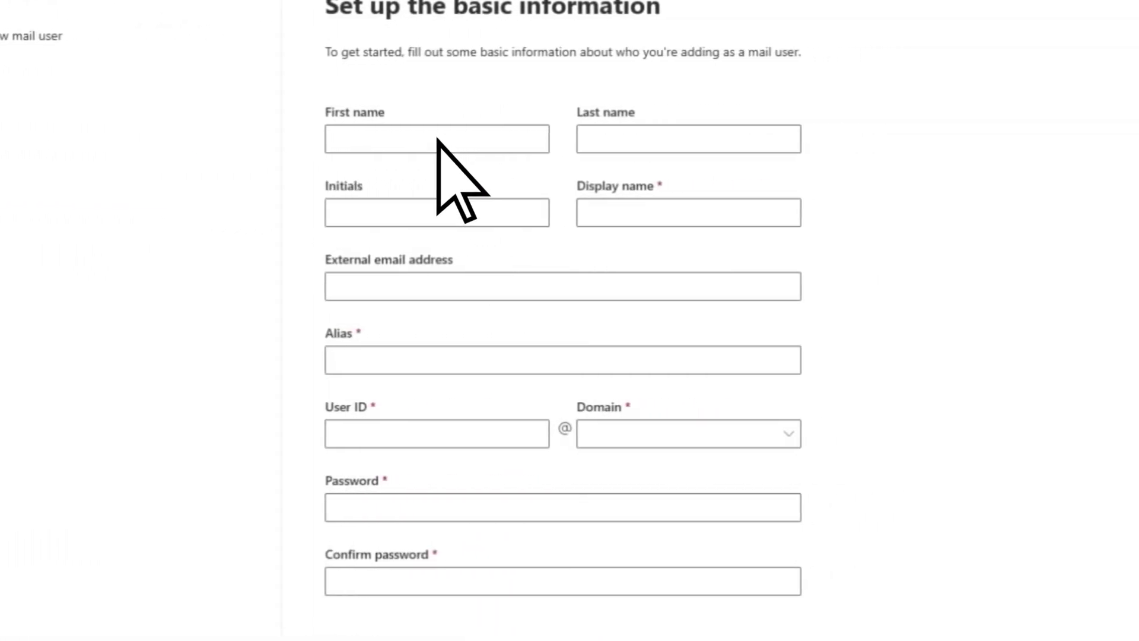
Enter the user's first and last name, display name, gsuite.tailspintoysco.com external email and alias
left_click(437, 140)
type("Alex")
key("Tab")
type("Wilber")
key("Tab")
key("Tab")
key("Tab")
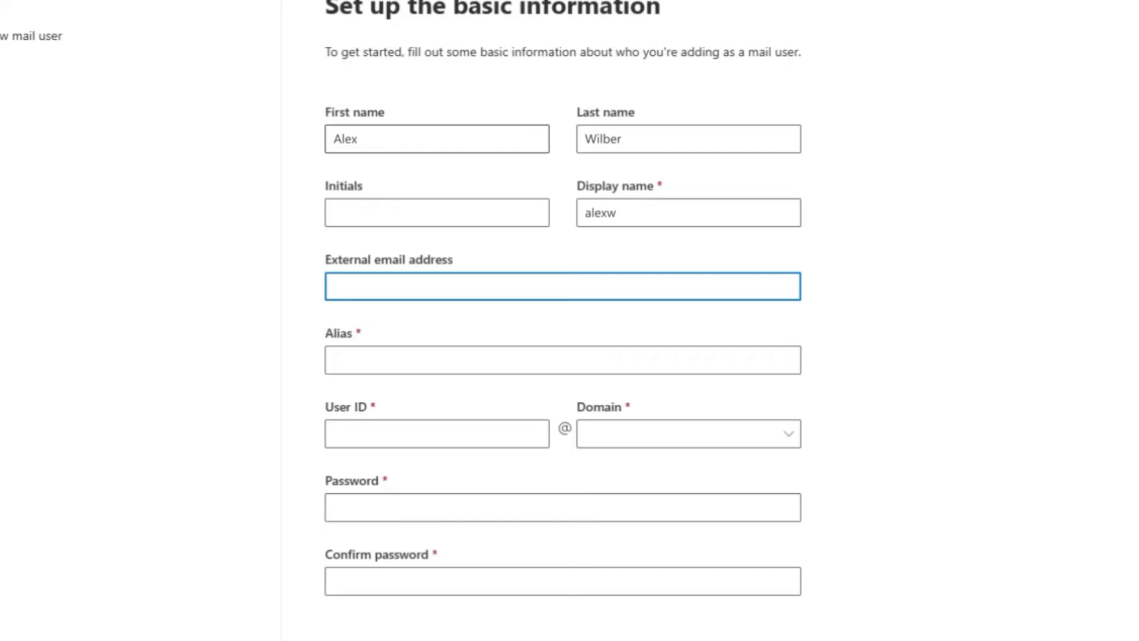
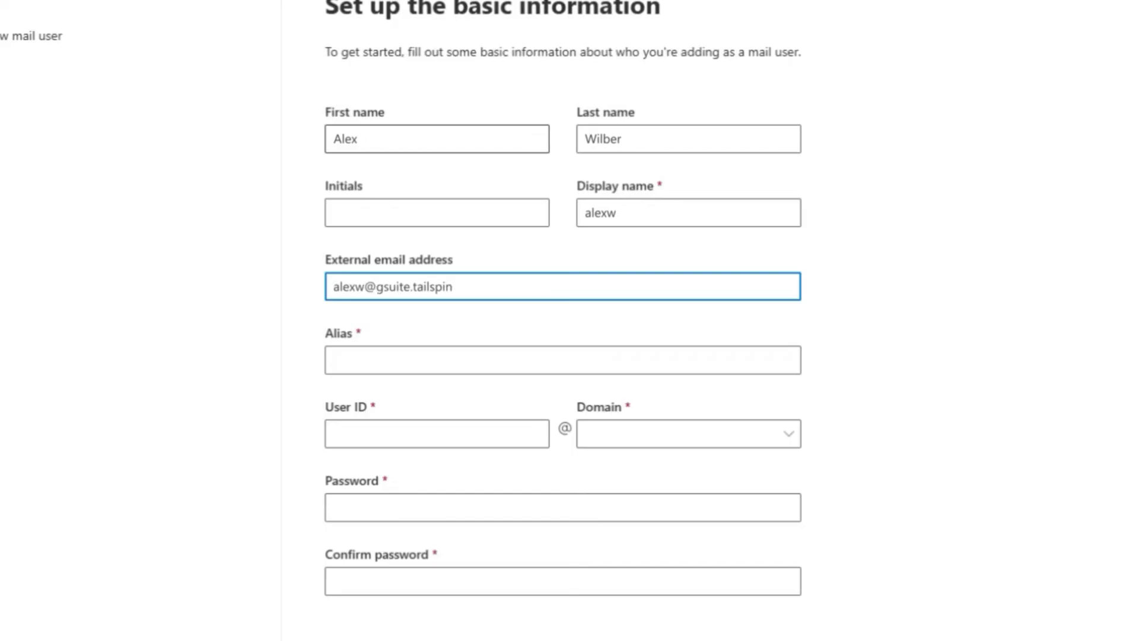
key("Tab")
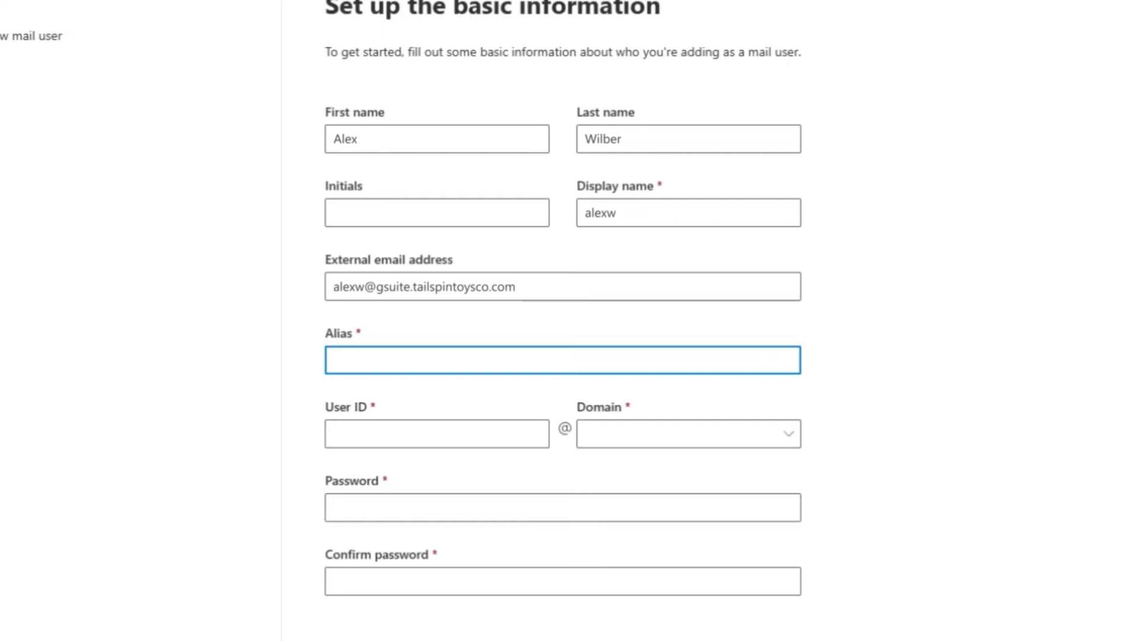
Set the user ID on tailspintoysco.com, enter and confirm the password, and proceed to review
key("Tab")
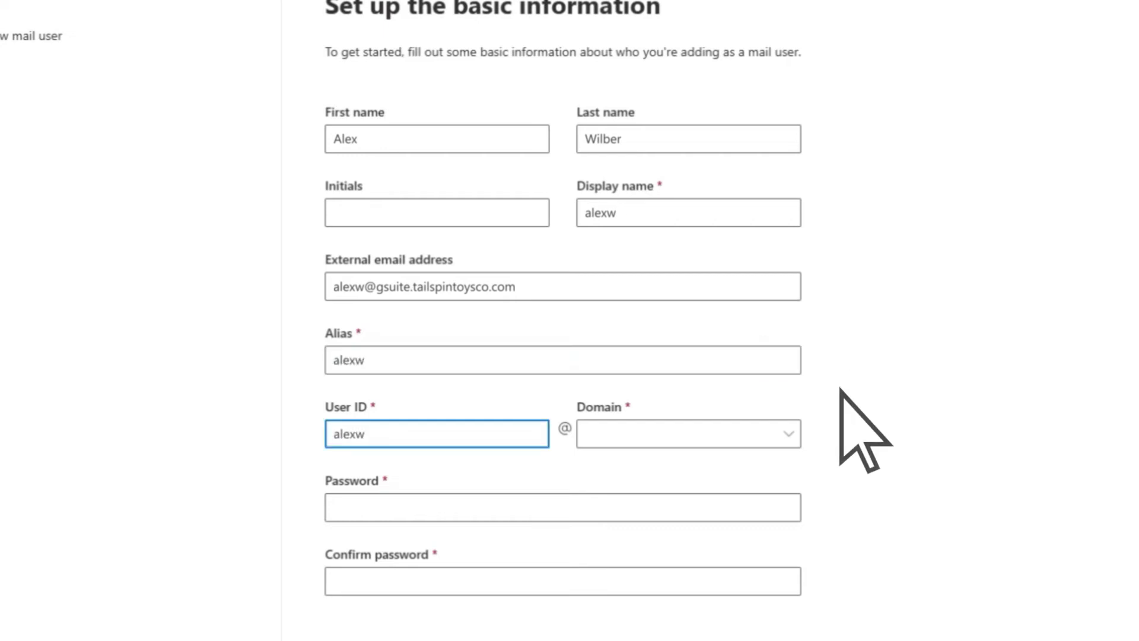
left_click(789, 433)
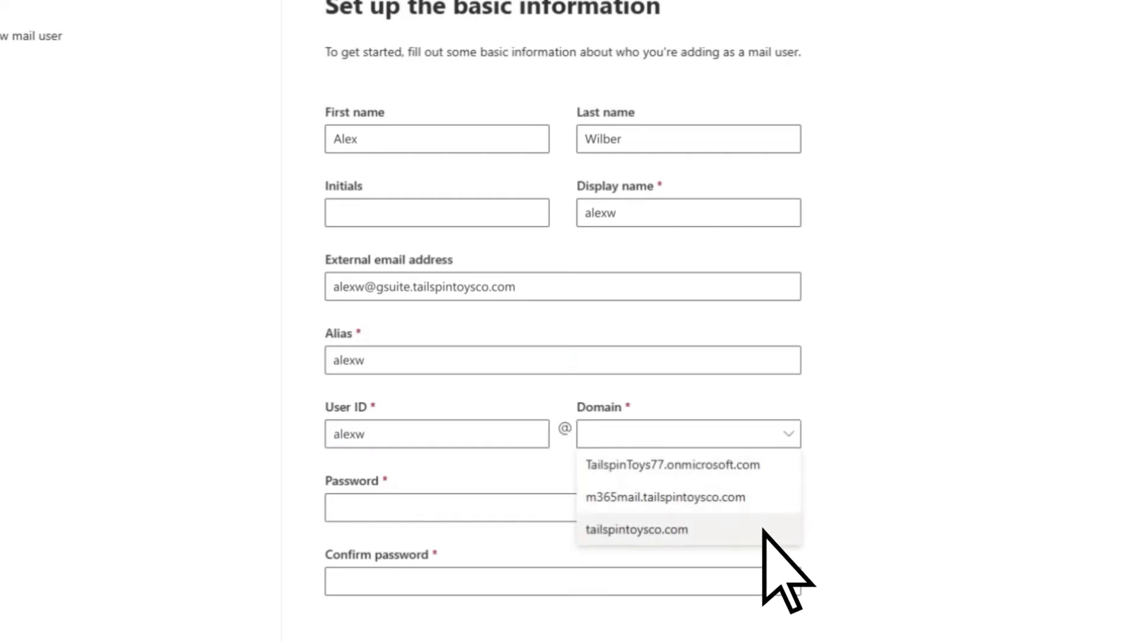
left_click(764, 530)
key("Tab")
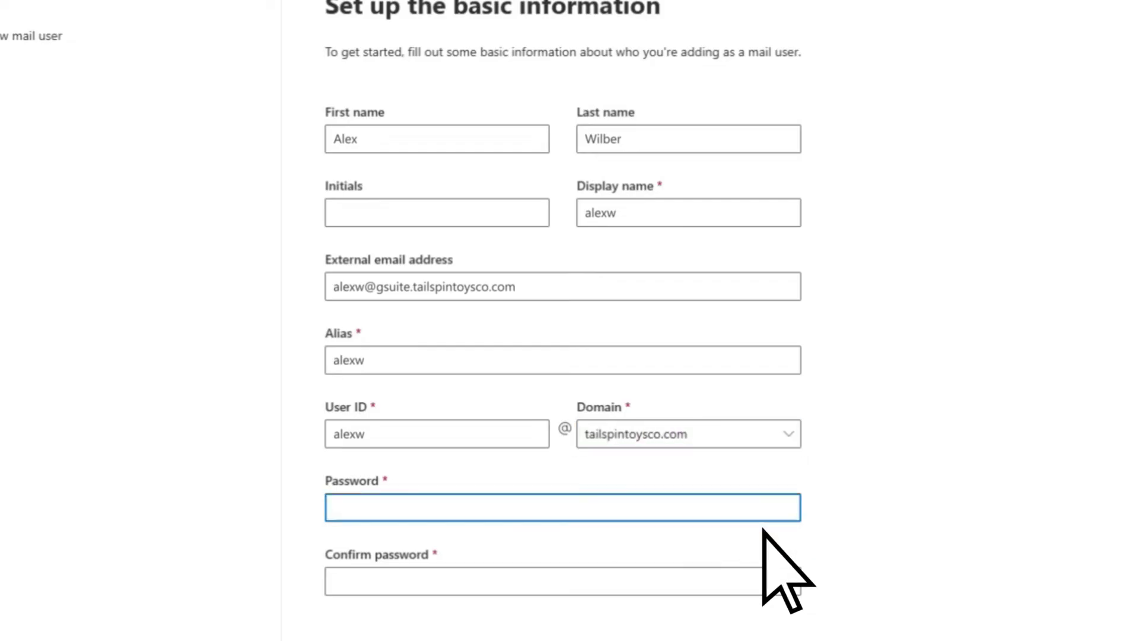
type("•••")
key("Tab")
type("•••••")
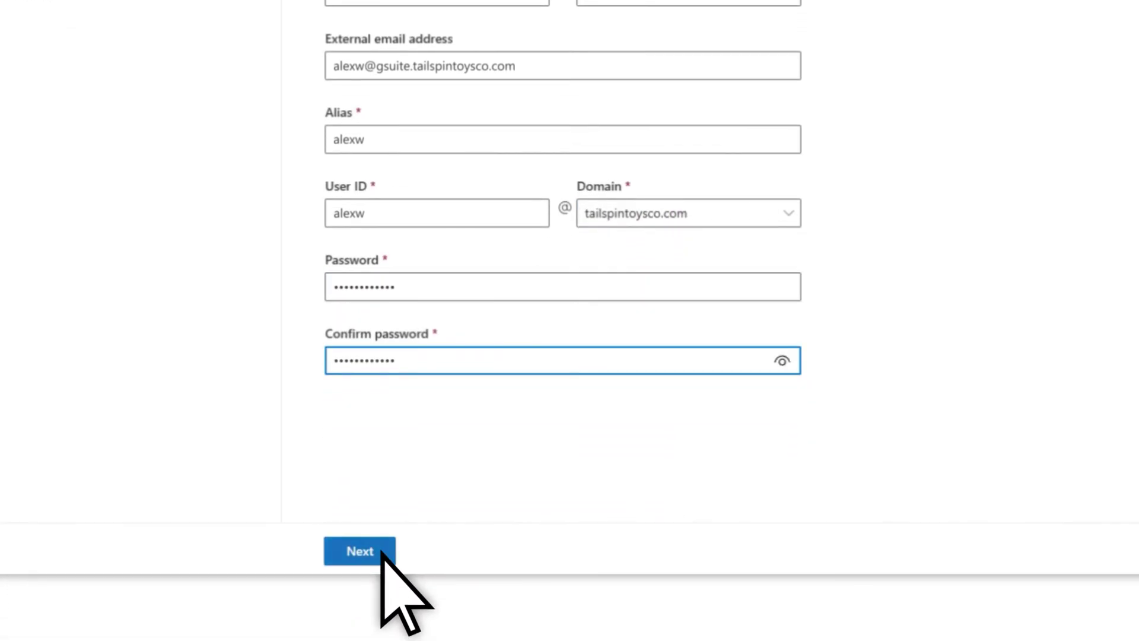
left_click(382, 550)
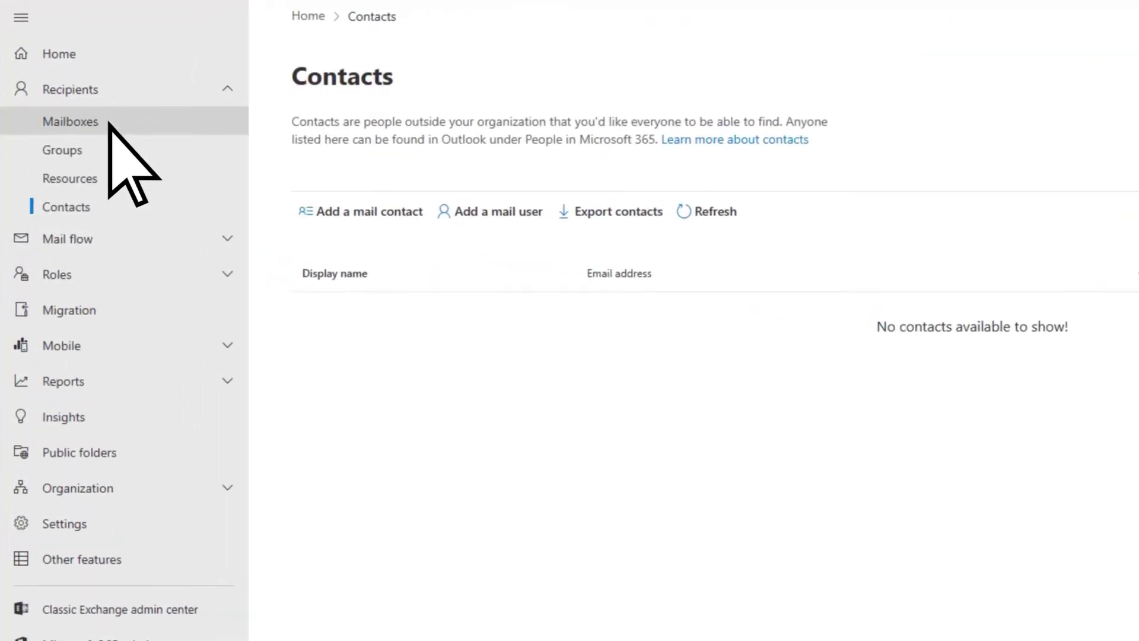
Open the first mailbox from Mailboxes and manage its email address types
left_click(108, 123)
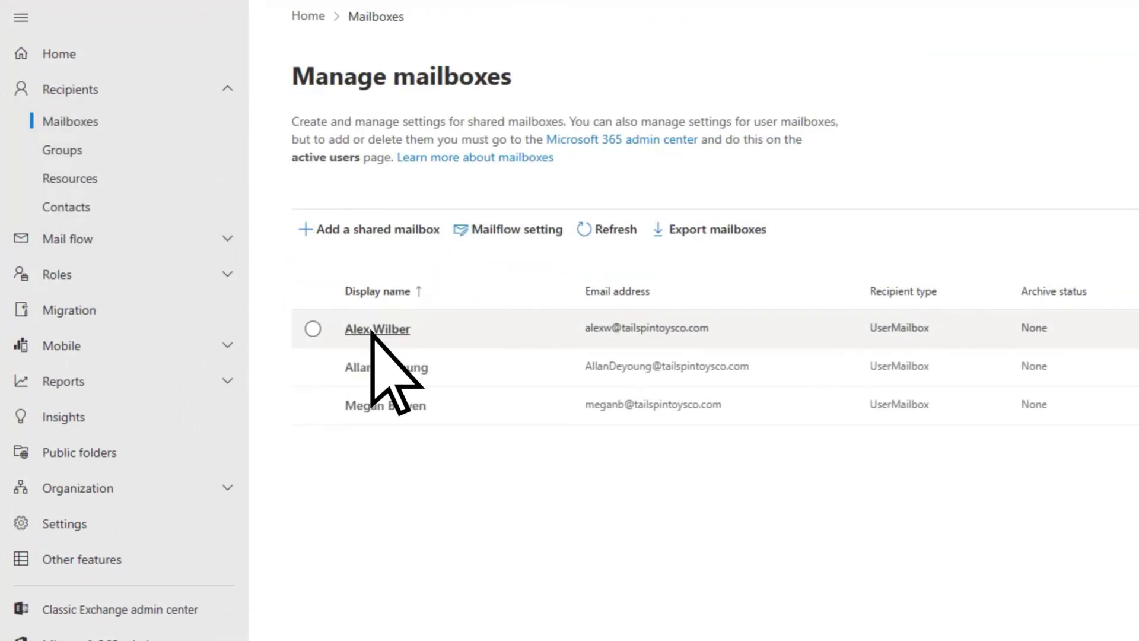
left_click(371, 330)
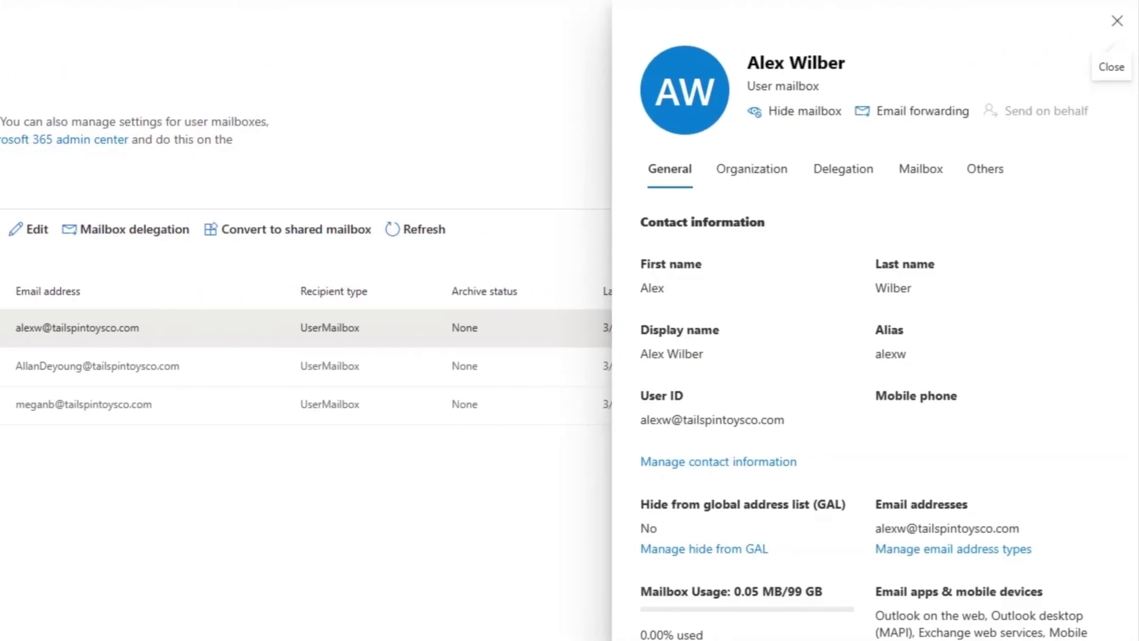
left_click(954, 549)
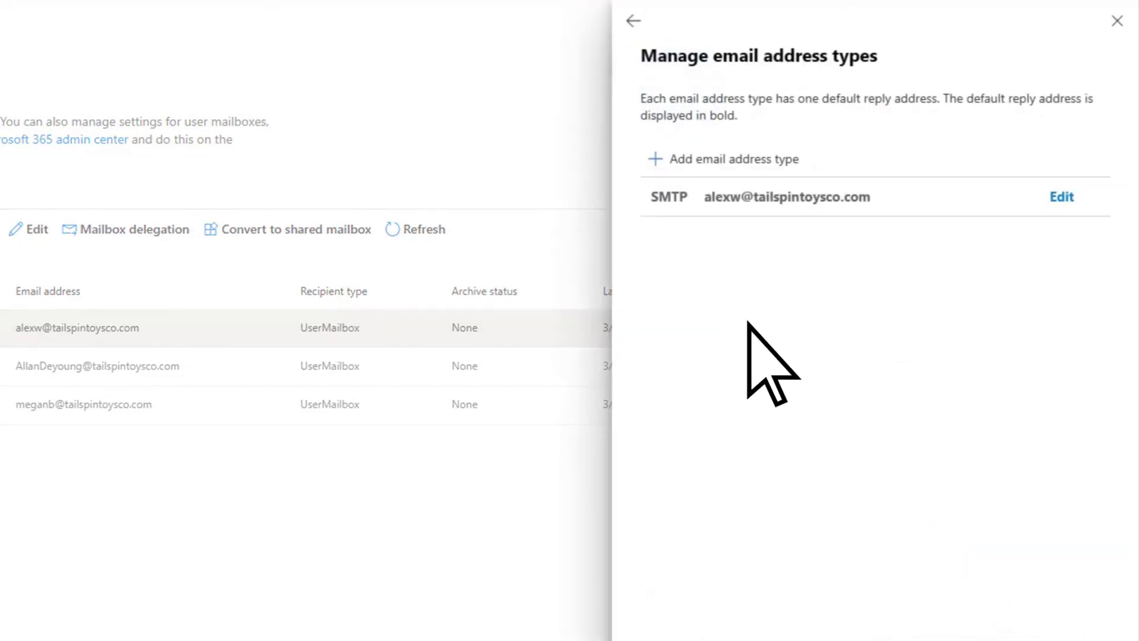
Add an SMTP address on the m365mail.tailspintoysco.com domain and save the mailbox
left_click(656, 160)
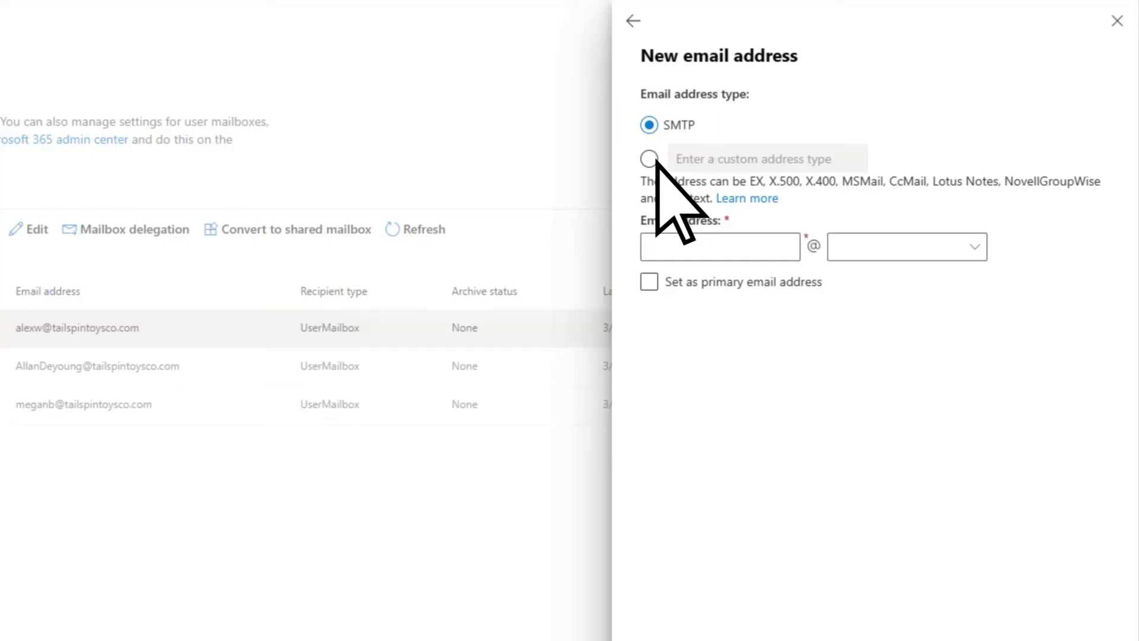
left_click(725, 247)
type("alex")
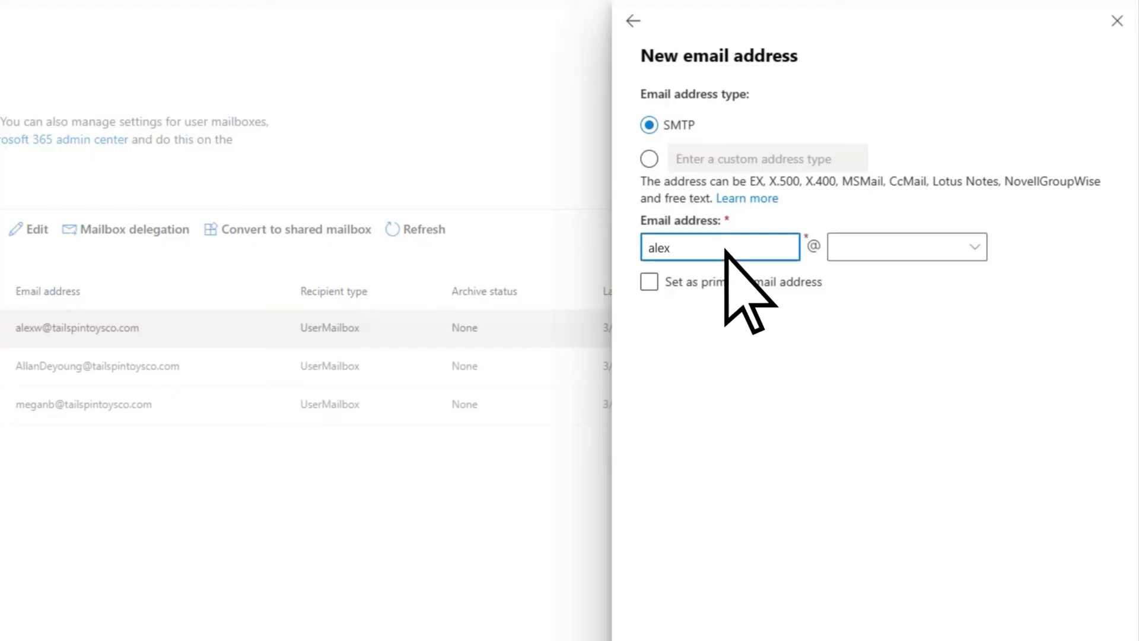
left_click(975, 248)
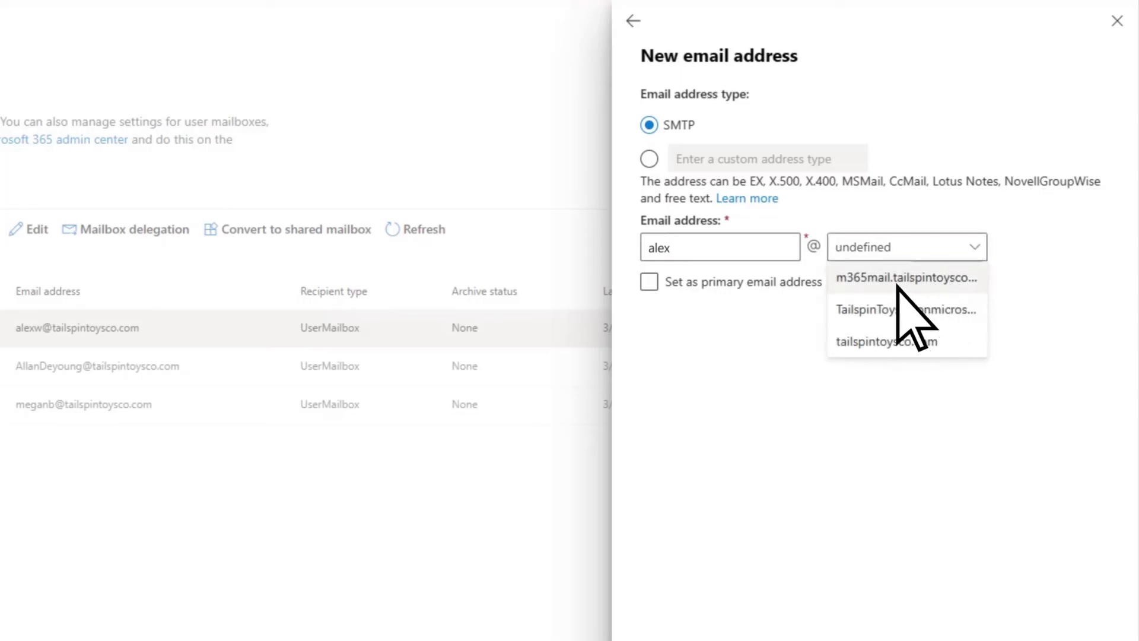
left_click(897, 284)
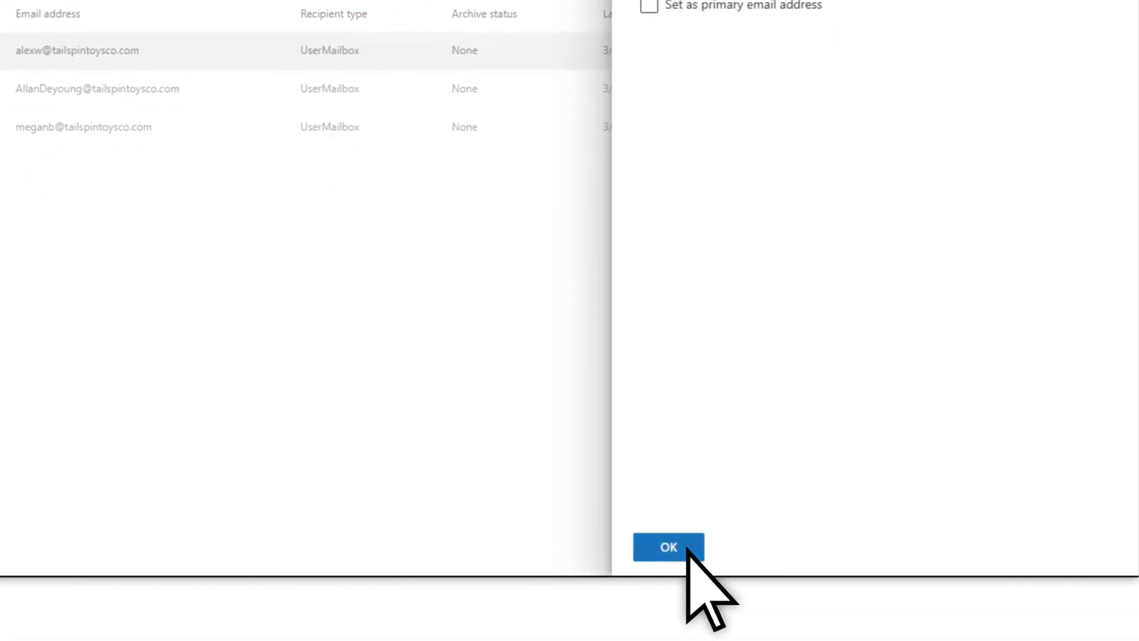
left_click(687, 546)
left_click(669, 546)
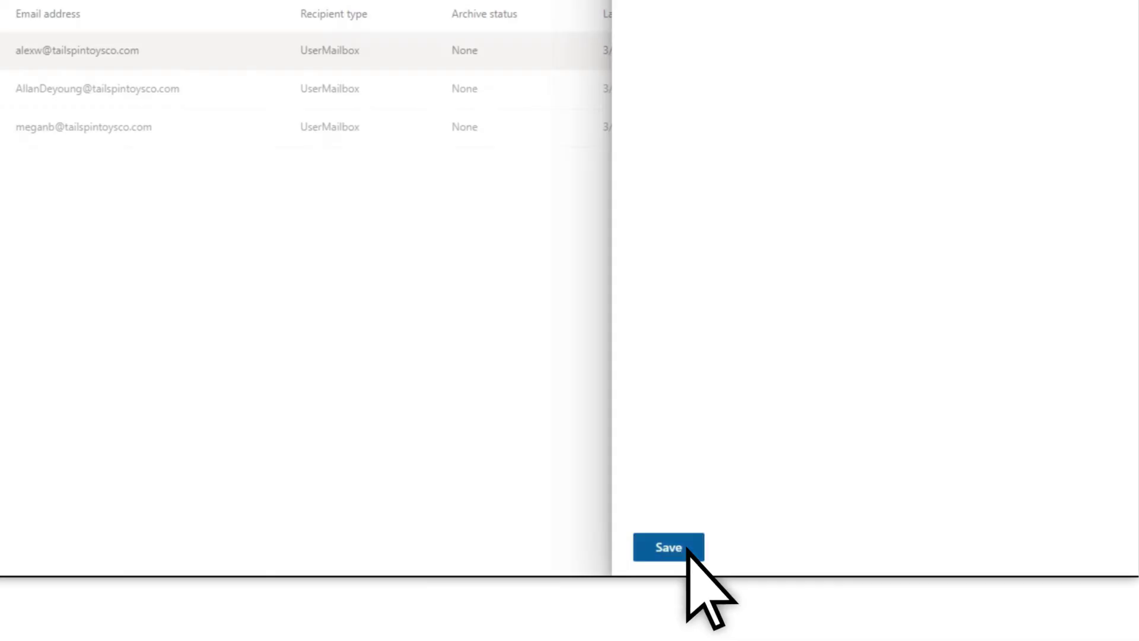